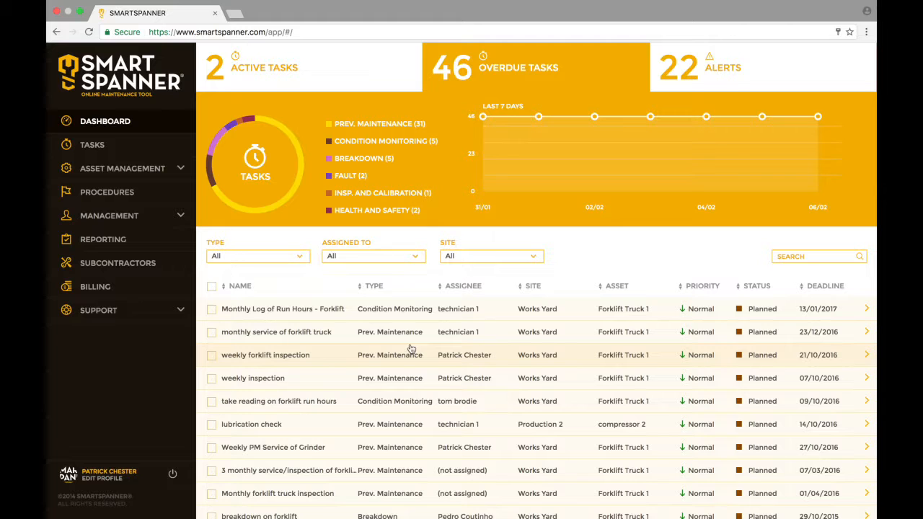
- Start a new spare part record in asset management and name it "Vee Belt 460mm"
click(144, 170)
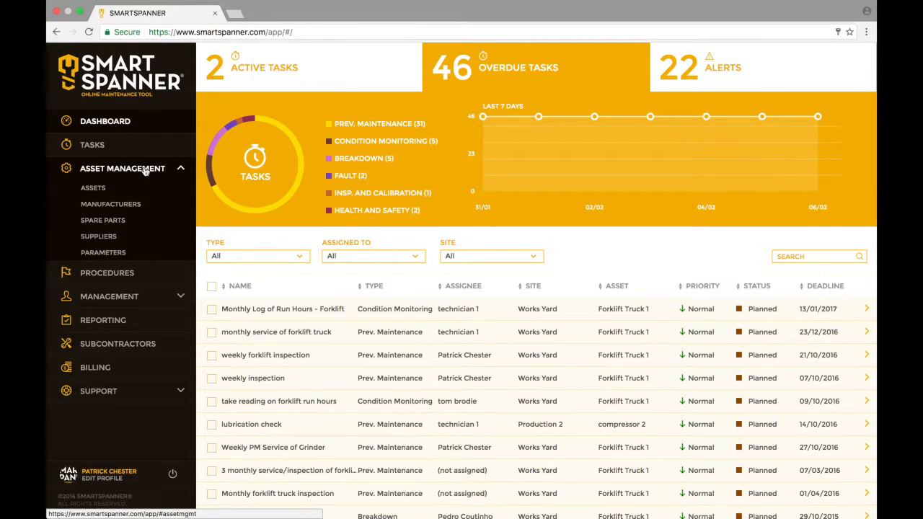
click(128, 224)
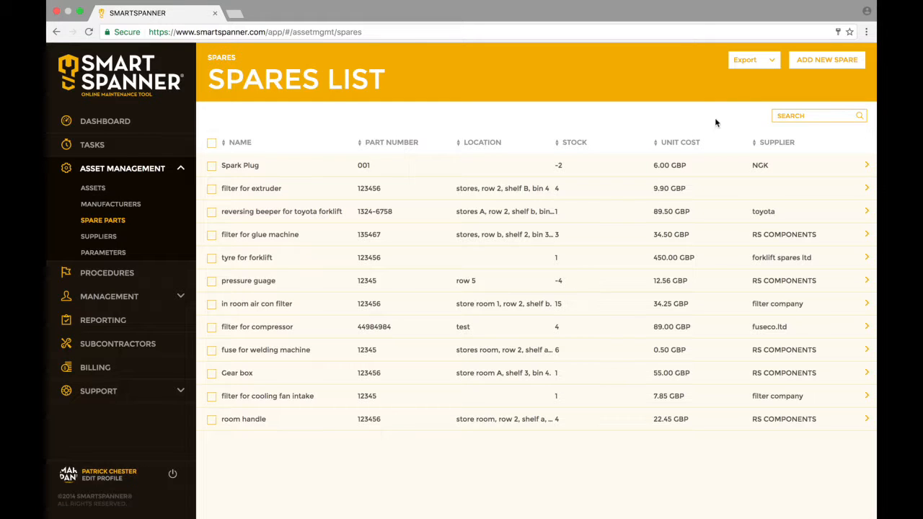
click(826, 62)
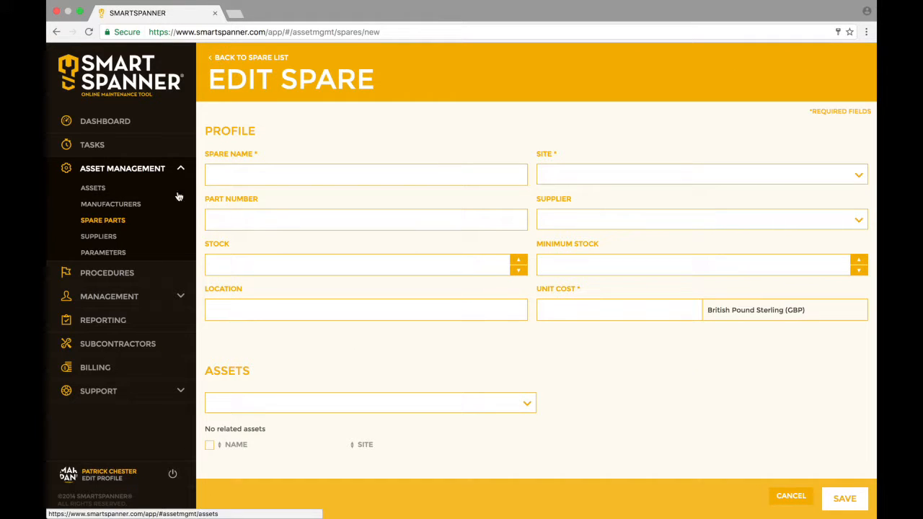
click(281, 175)
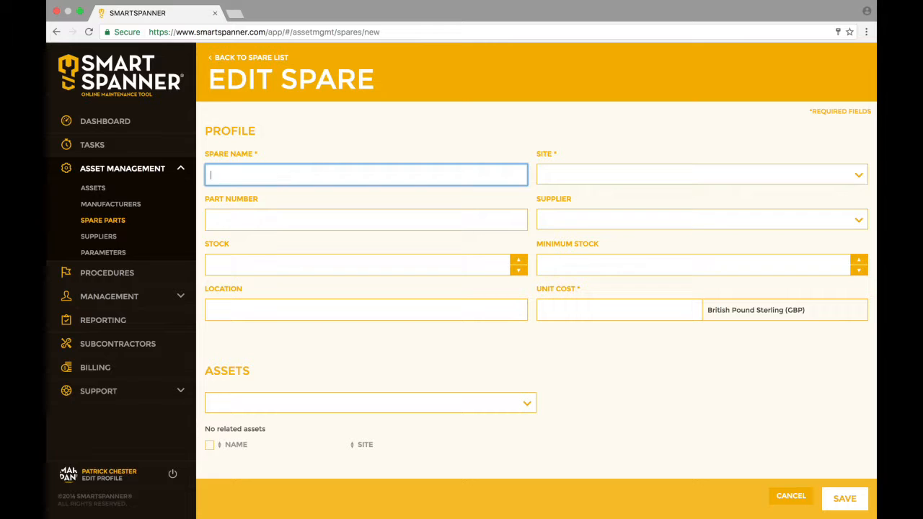
text(Vee Belt 460mm)
- Assign the new spare to Site 1 and give it the part number 123456
click(574, 177)
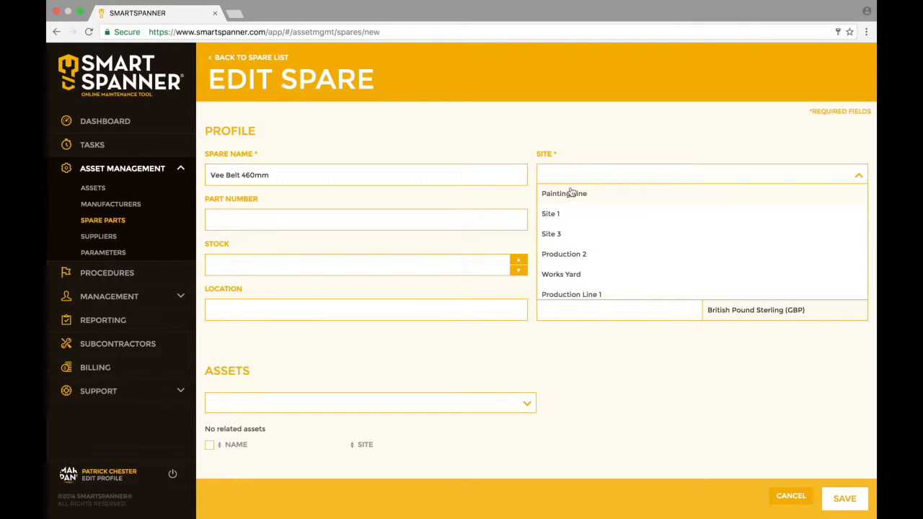
click(564, 216)
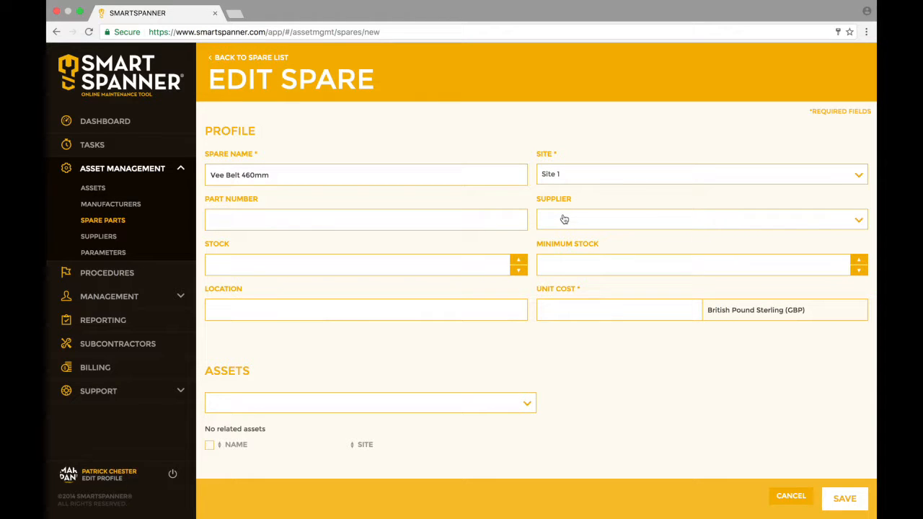
click(282, 224)
text(123456)
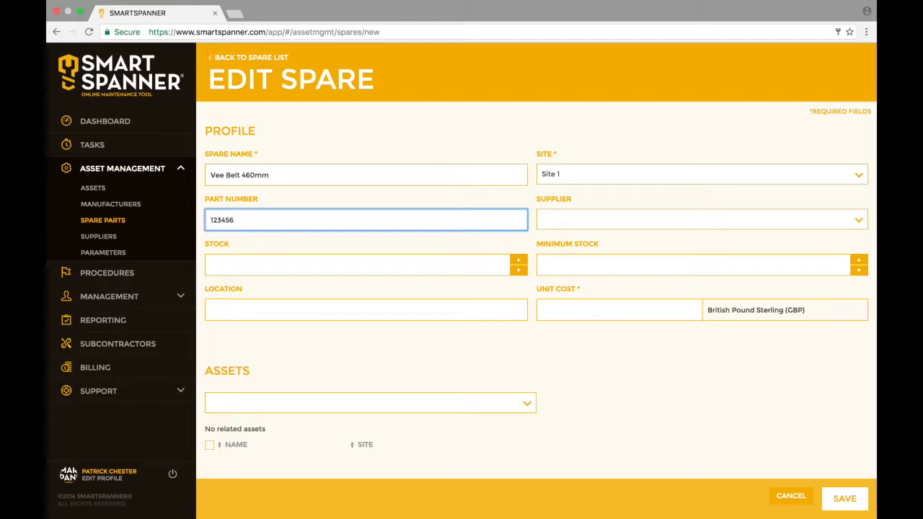
- Search the spare's supplier choices for "RS" and clear the search text
click(576, 225)
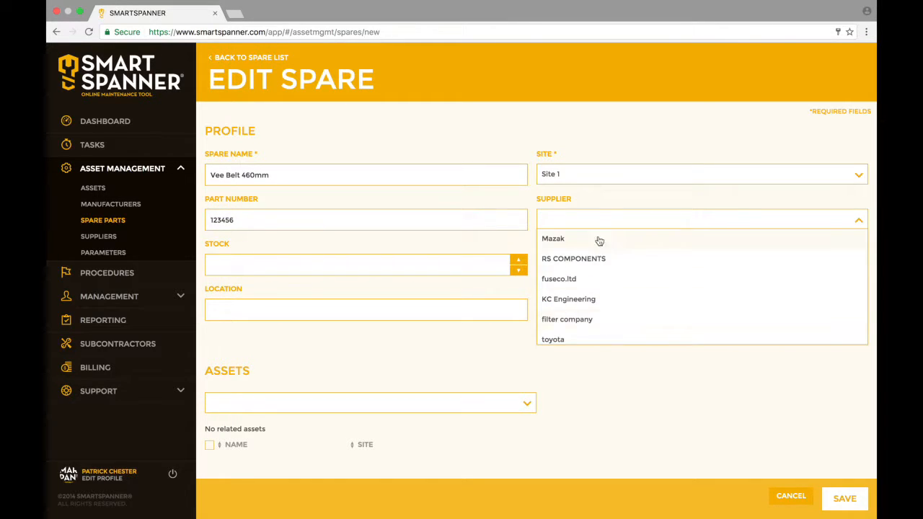
text(RS)
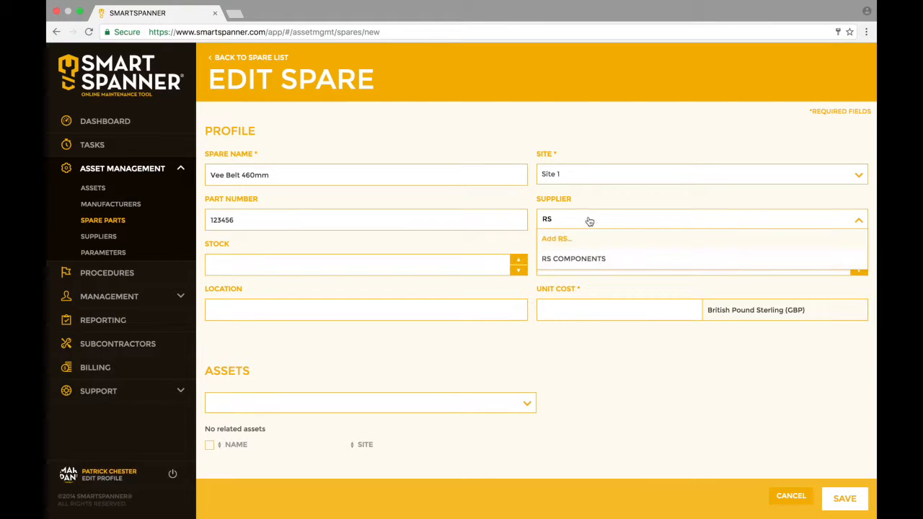
key(BackSpace)
key(BackSpace)
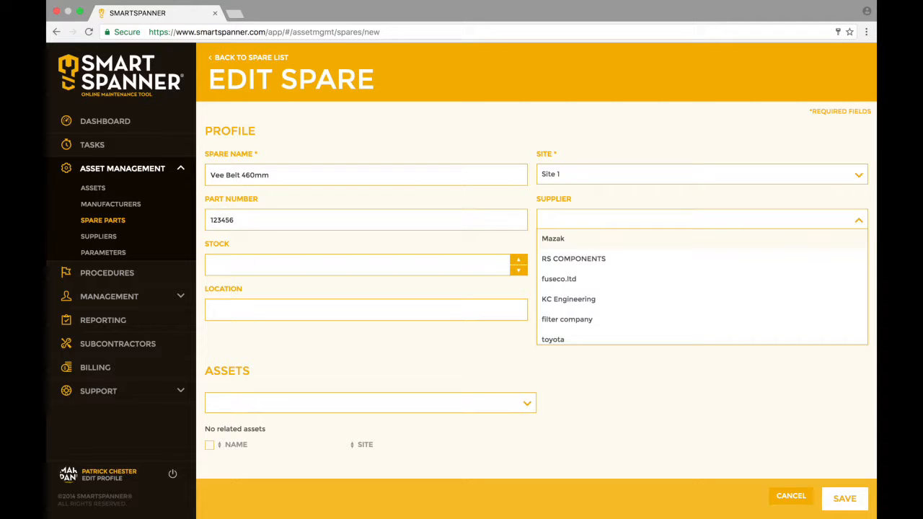
- Add "Belt Company" as a new supplier for the spare and set both its stock and minimum stock to 1
text(Belt Company)
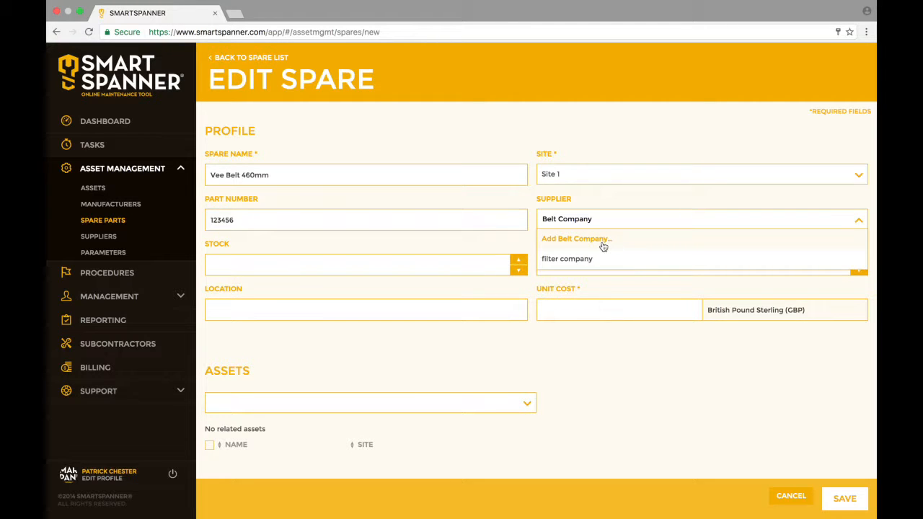
click(603, 247)
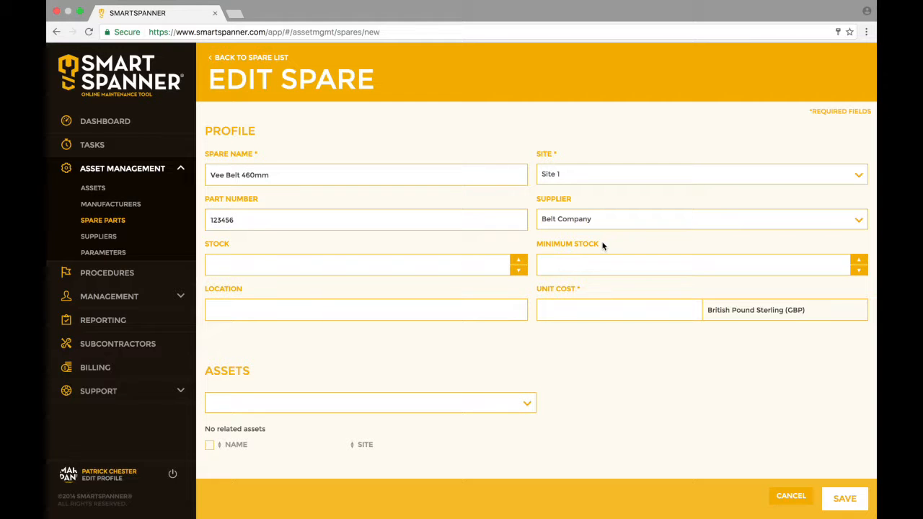
click(284, 264)
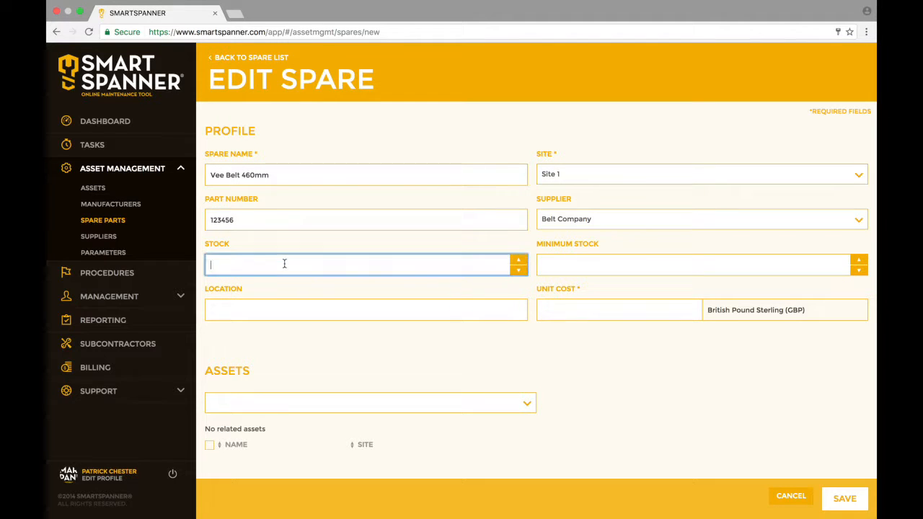
text(1)
click(558, 265)
text(1)
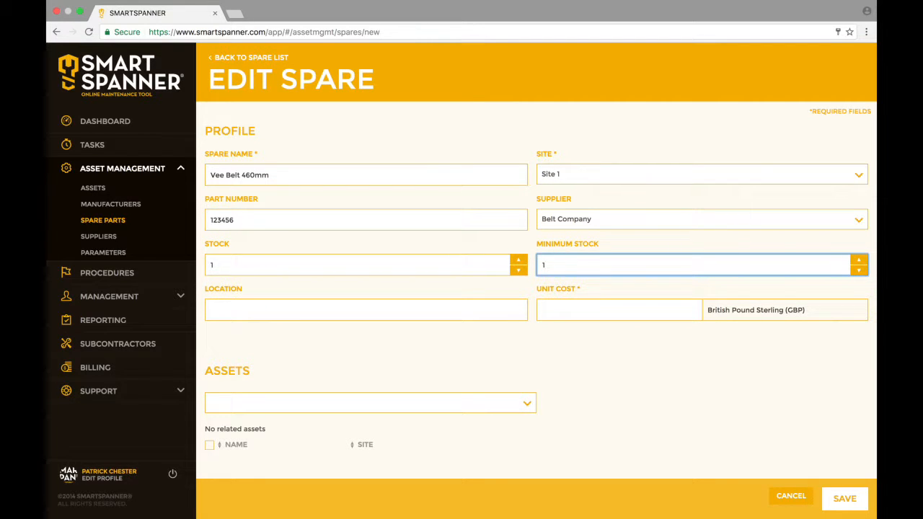
- Enter "Main Stores" as the spare's location and set its unit cost to 5.00 GBP
key(Tab)
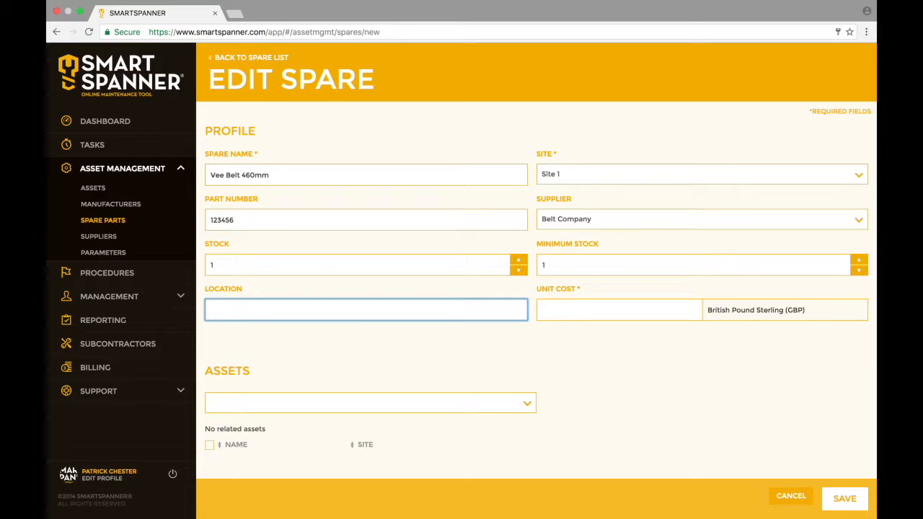
text(Main STo)
key(BackSpace)
key(BackSpace)
text(tores)
click(676, 314)
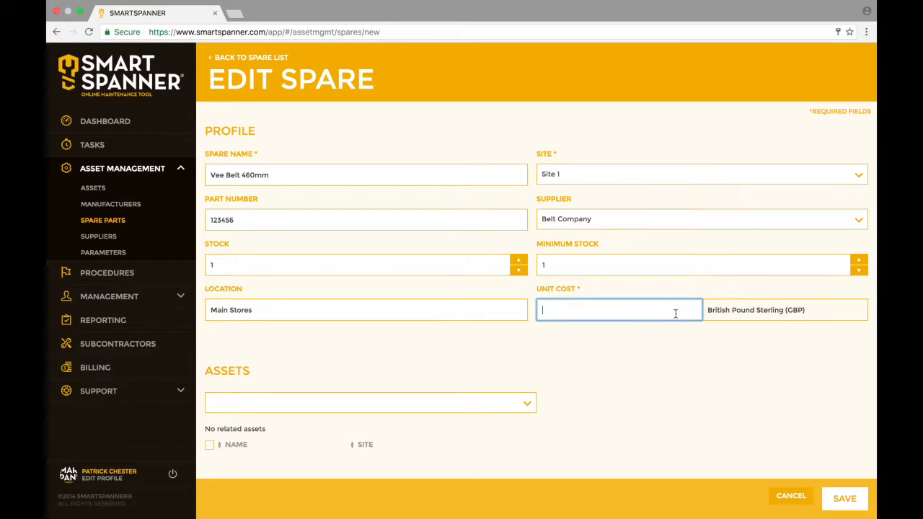
text(5.00)
click(771, 328)
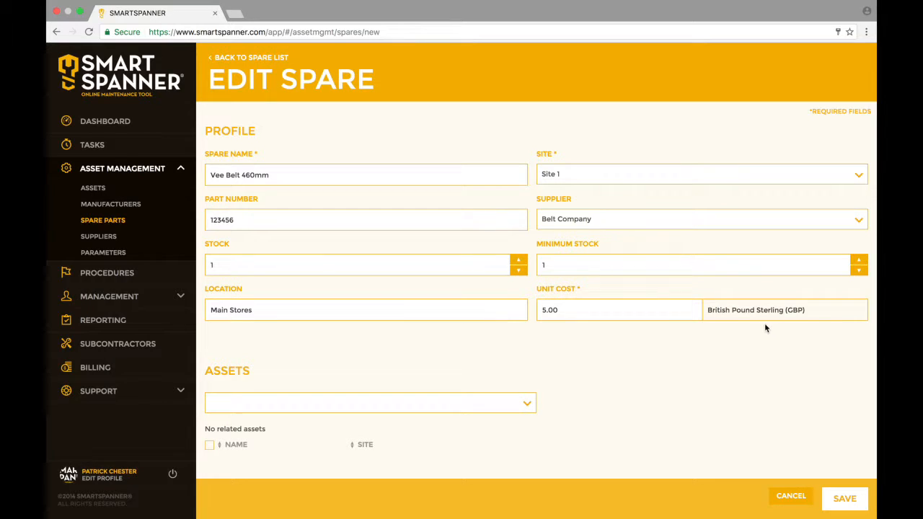
- Link the asset fridge 4 (Site 2) to the new spare
scroll(402, 308, down, 1)
click(313, 402)
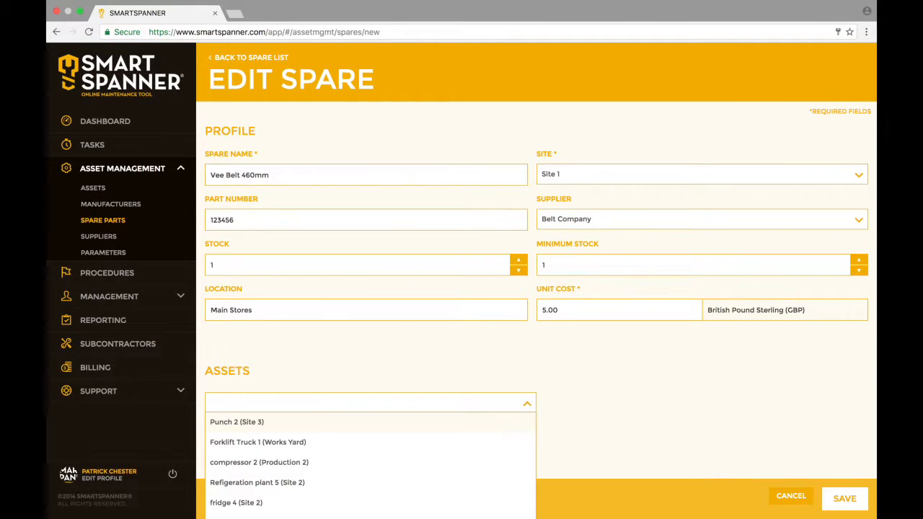
text(fri)
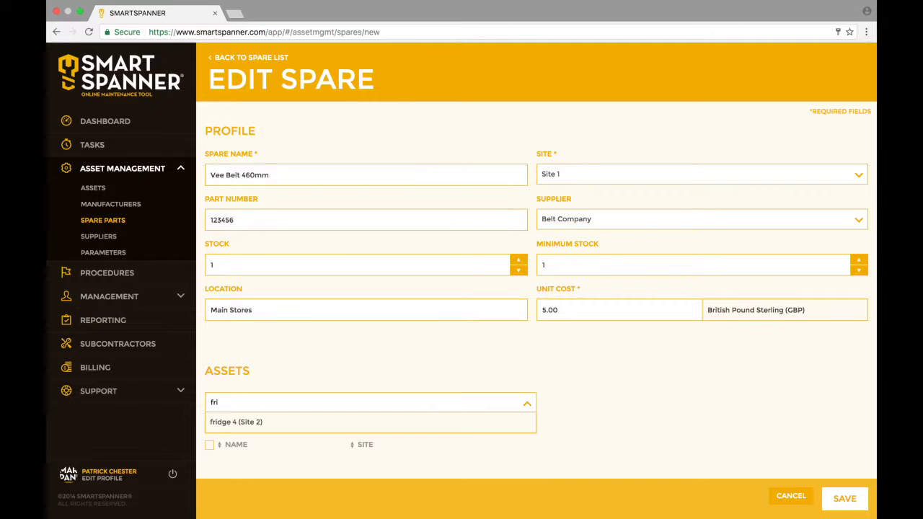
click(237, 430)
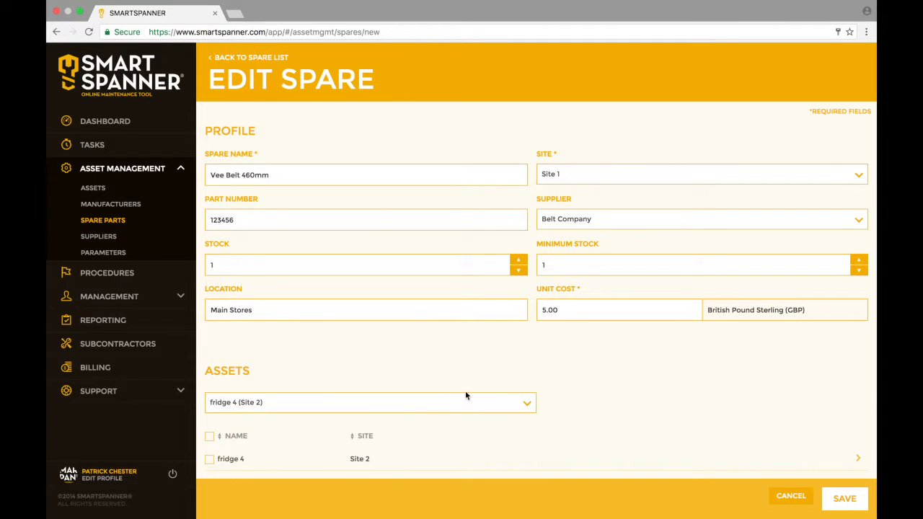
- Link the asset Refigeration plant 5 (Site 2) to the spare as well and save the spare record
scroll(466, 395, down, 1)
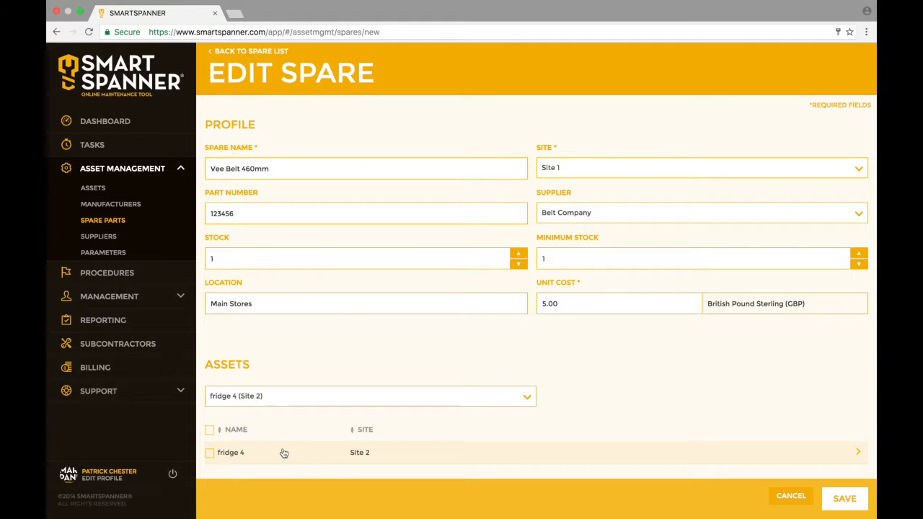
click(271, 402)
text(re)
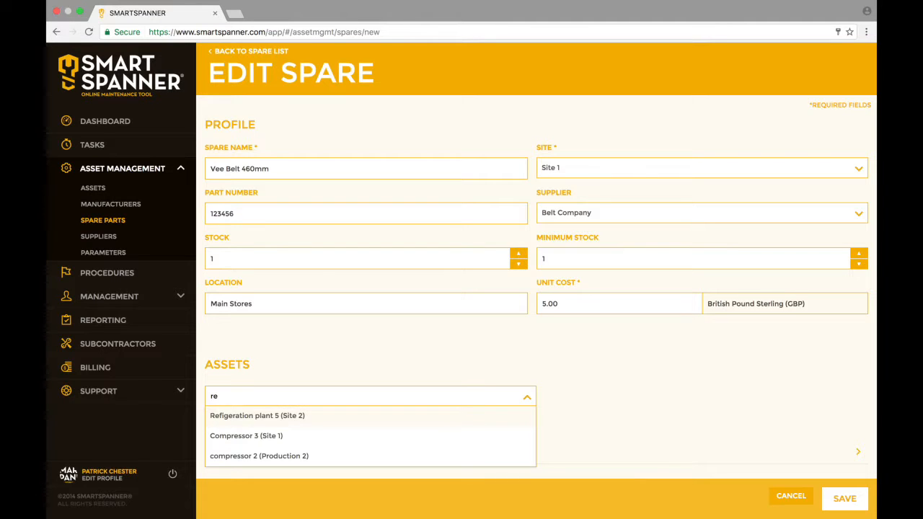
click(264, 416)
scroll(263, 417, down, 1)
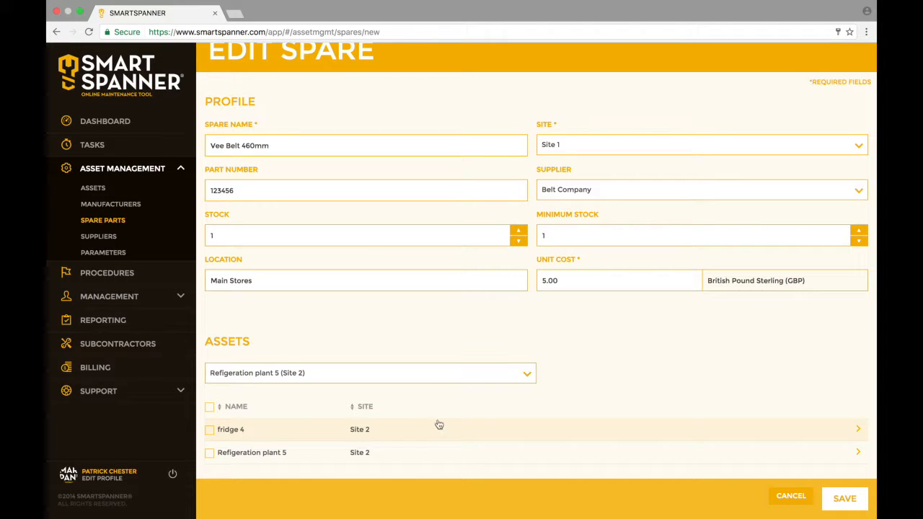
click(853, 508)
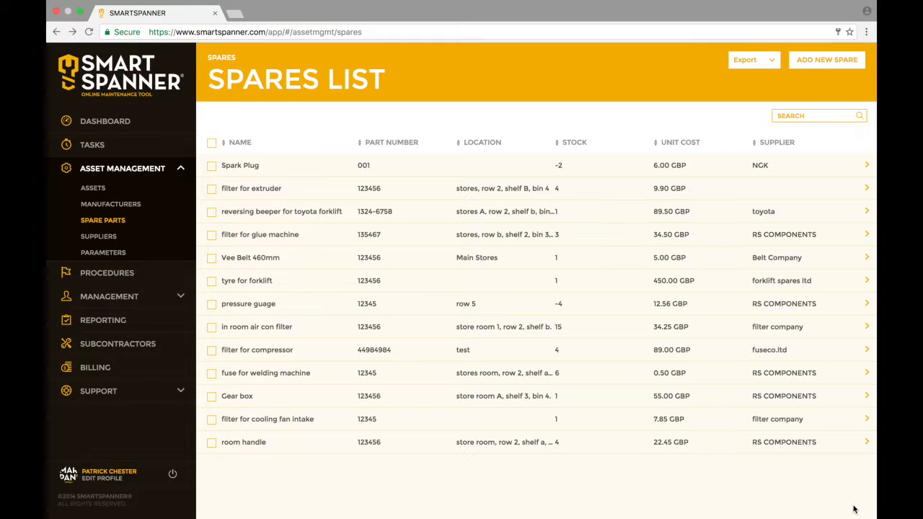
- Search the tasks for "belt" and open the completed "Check belts on motor" task with the 05/02/2016 deadline
click(124, 148)
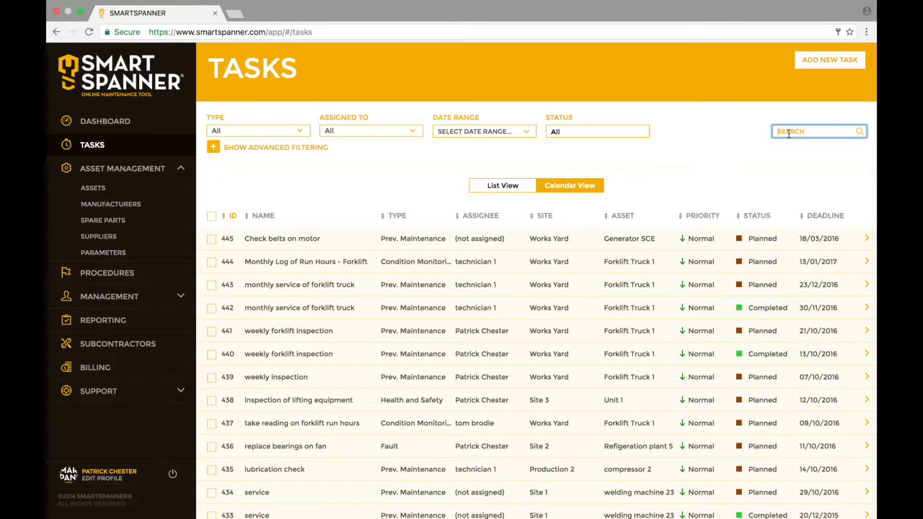
text(belt)
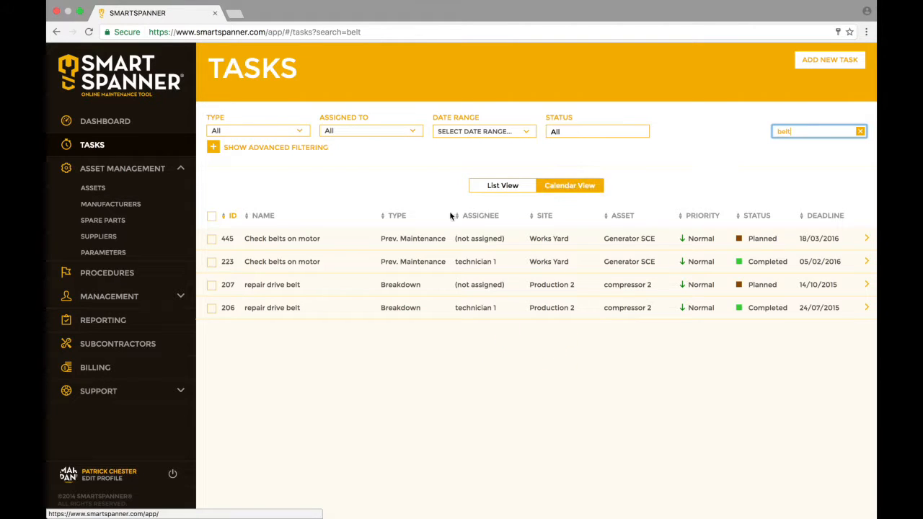
click(303, 264)
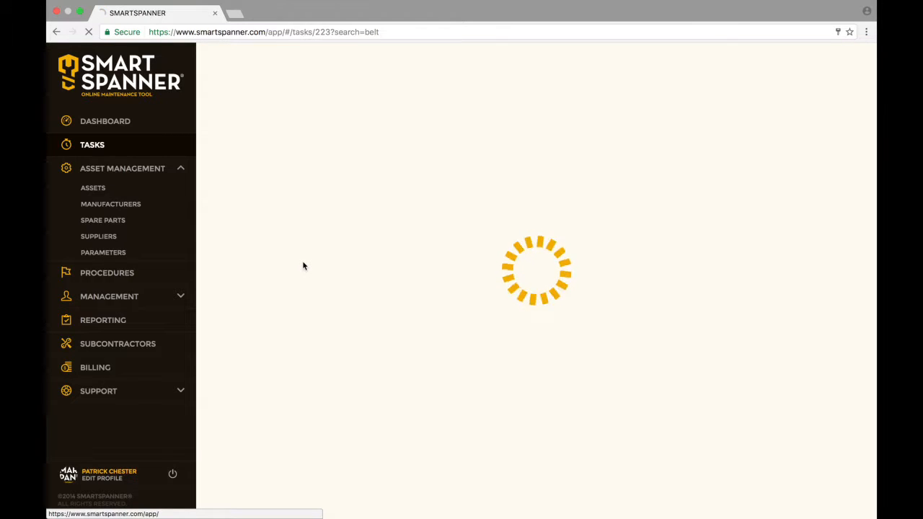
- Add the spare part Vee Belt 460mm with a quantity of 1 to the task's used spares
scroll(303, 265, down, 5)
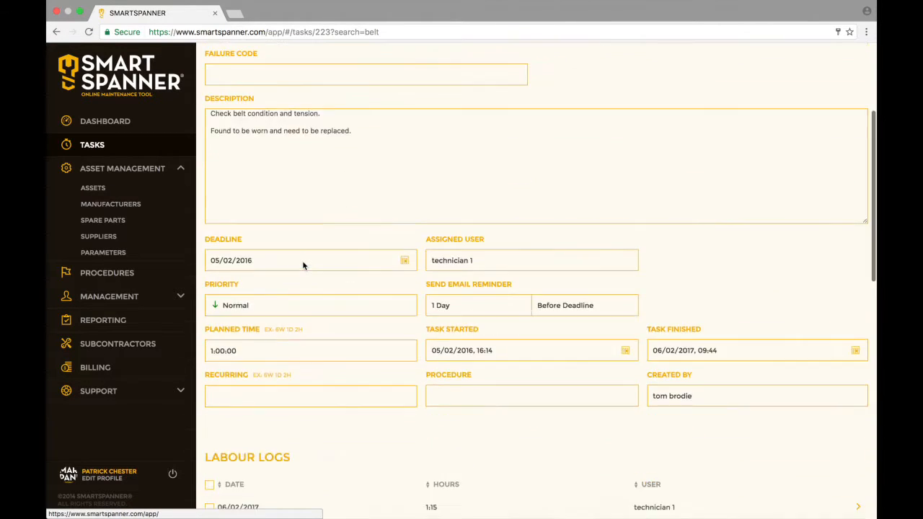
scroll(303, 264, down, 5)
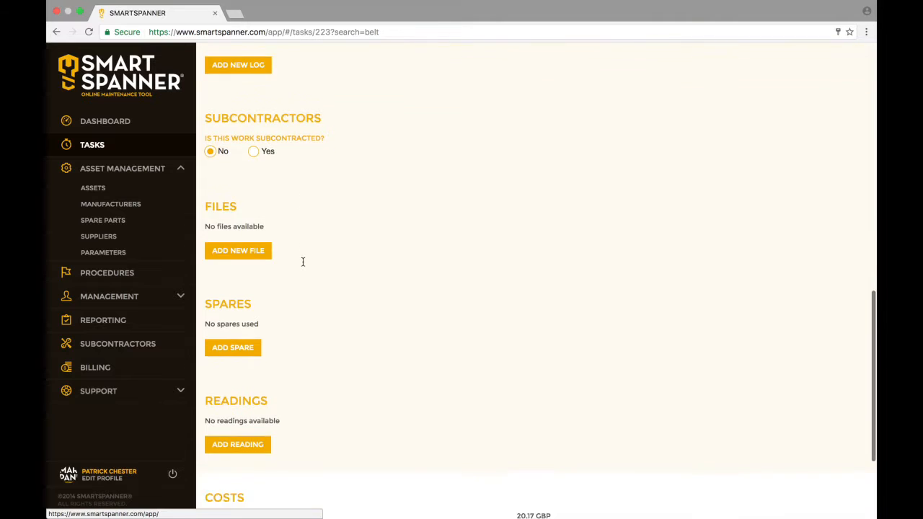
scroll(303, 262, down, 1)
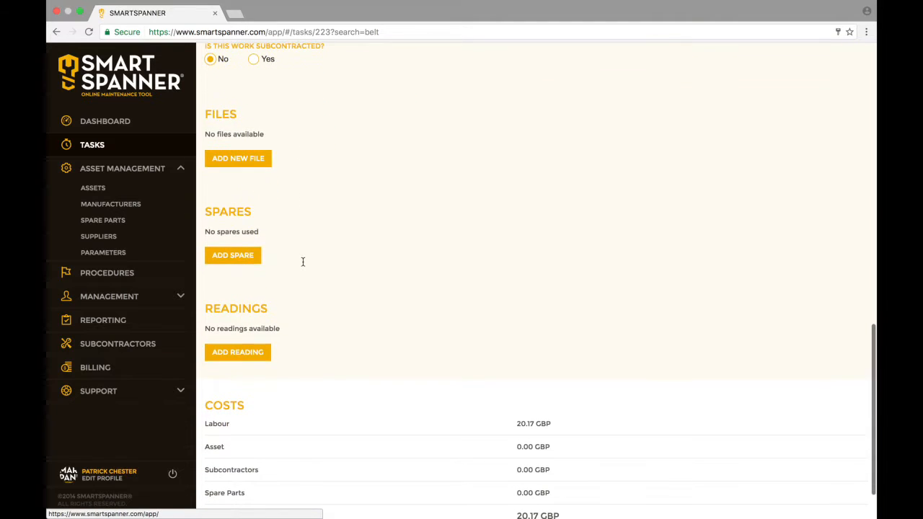
click(240, 259)
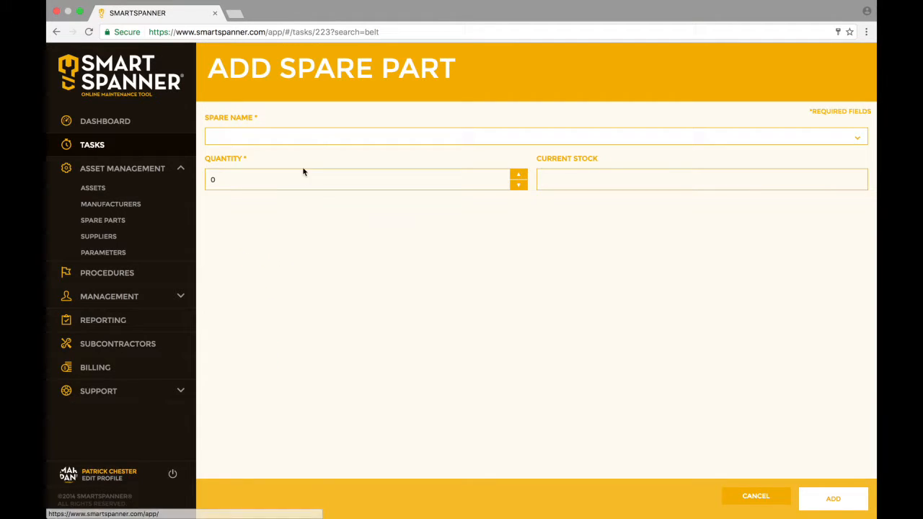
click(322, 138)
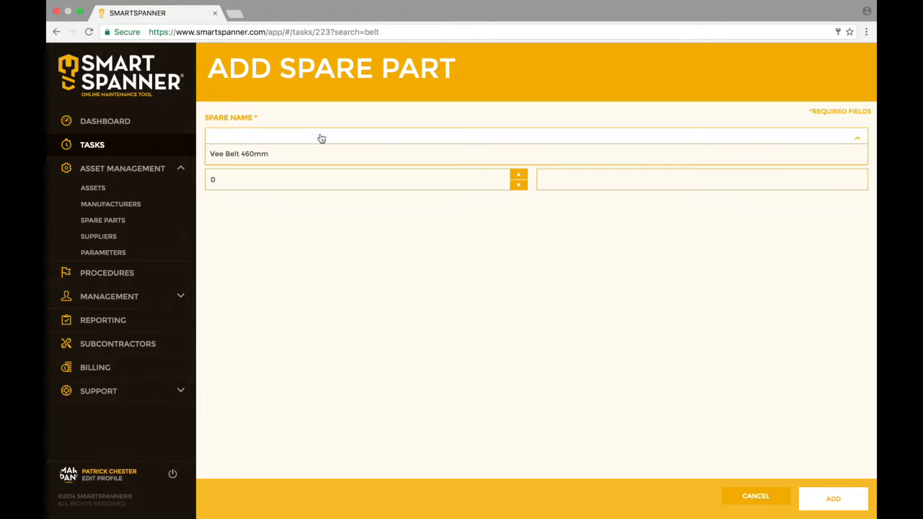
click(262, 158)
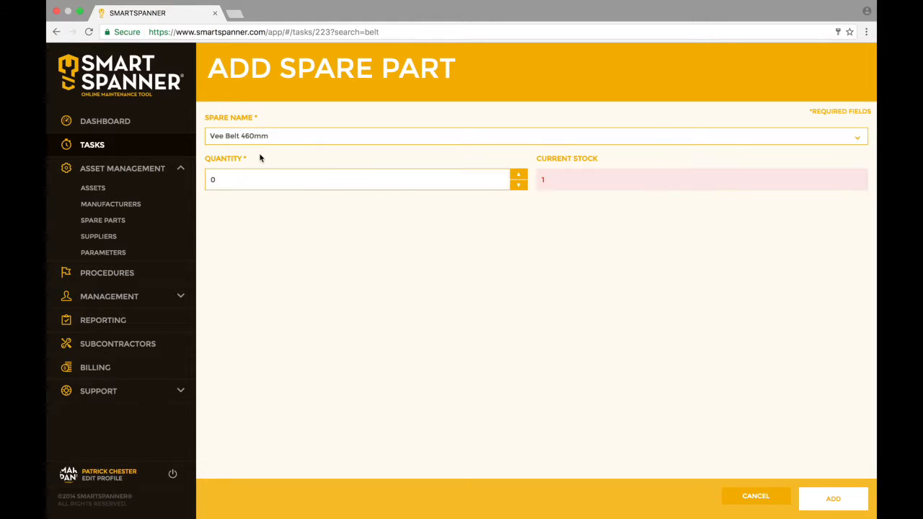
click(228, 185)
key(BackSpace)
text(1)
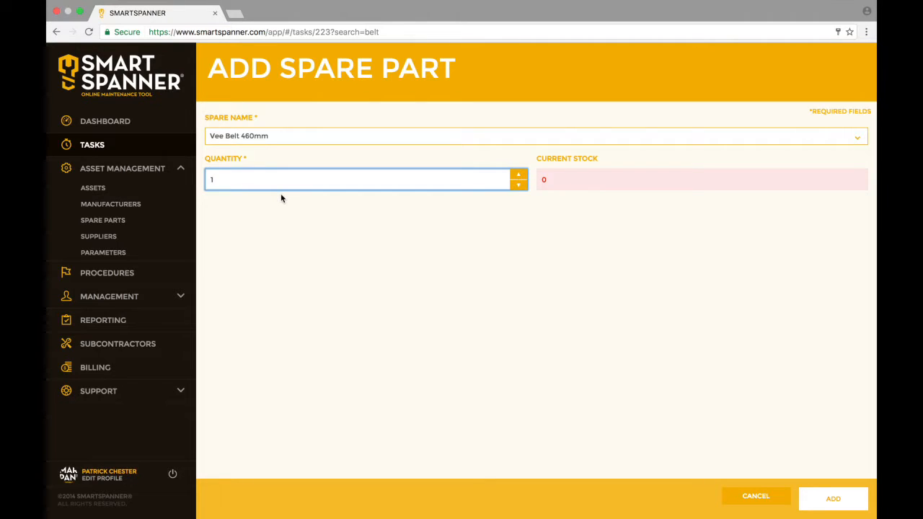
click(827, 502)
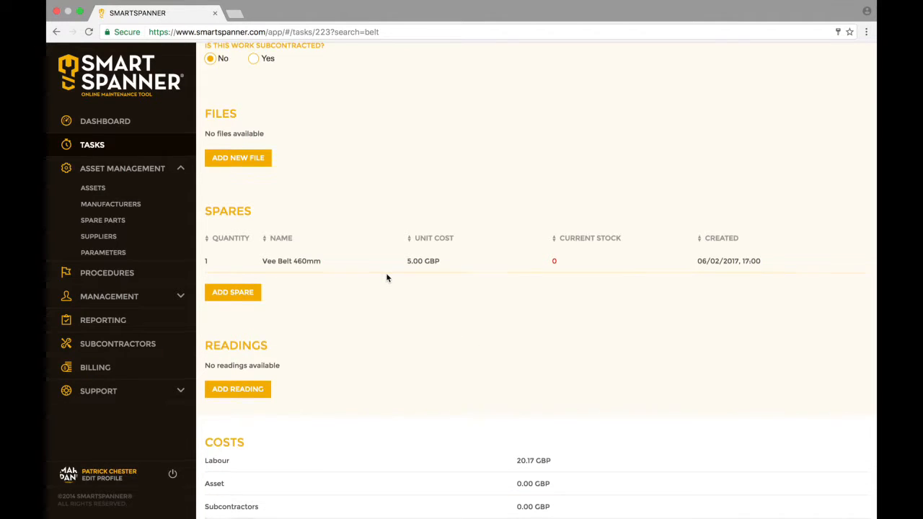
- Review the belt task's labour logs and the stock level of the spare part used on it
scroll(385, 278, up, 3)
scroll(386, 278, up, 5)
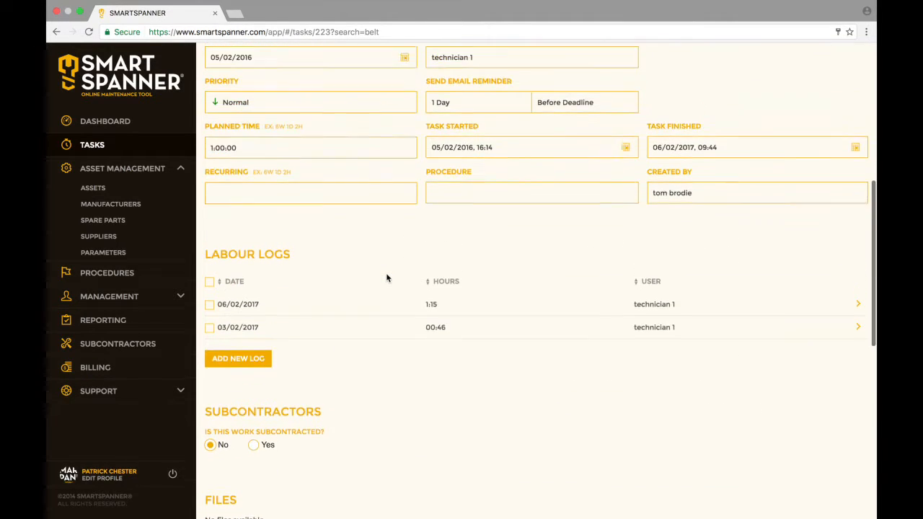
scroll(634, 156, down, 2)
scroll(634, 157, down, 3)
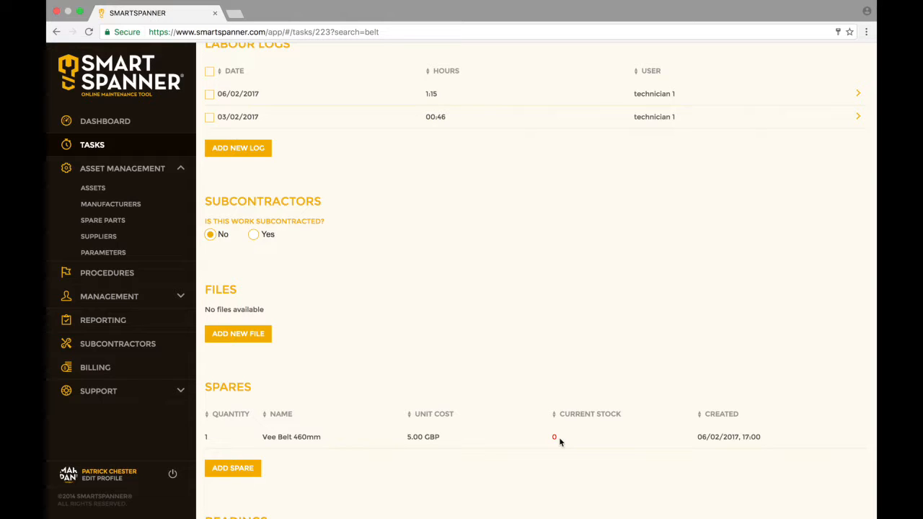
scroll(256, 301, down, 2)
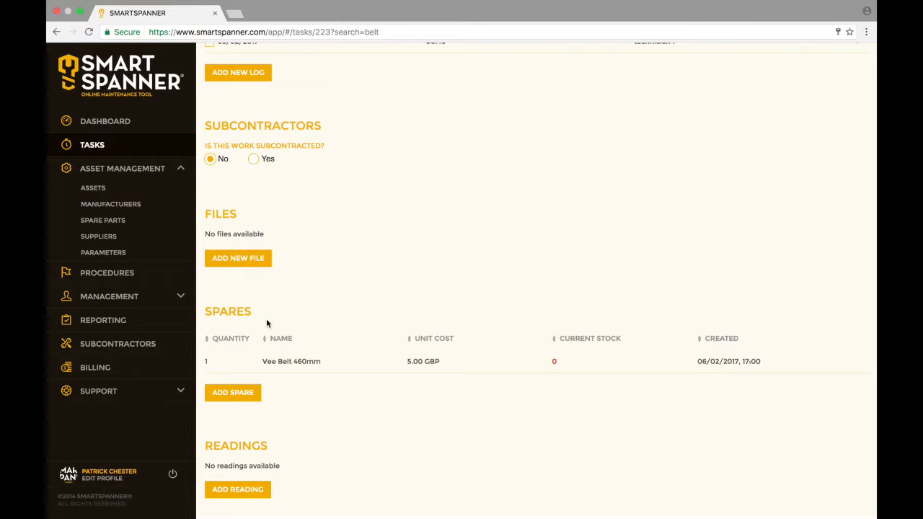
- Open the "Check belts on motor" task for editing, check its spares and costs breakdown, and save the task
scroll(265, 317, up, 10)
scroll(534, 148, up, 5)
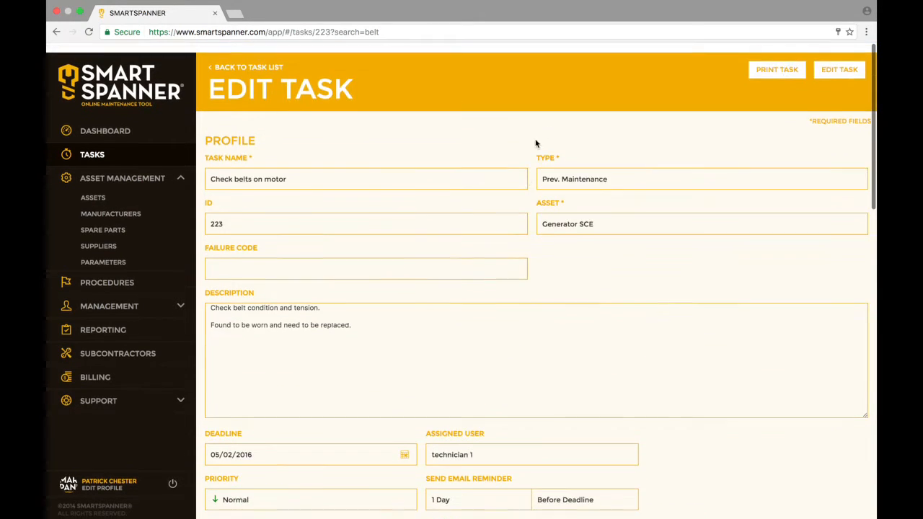
click(830, 64)
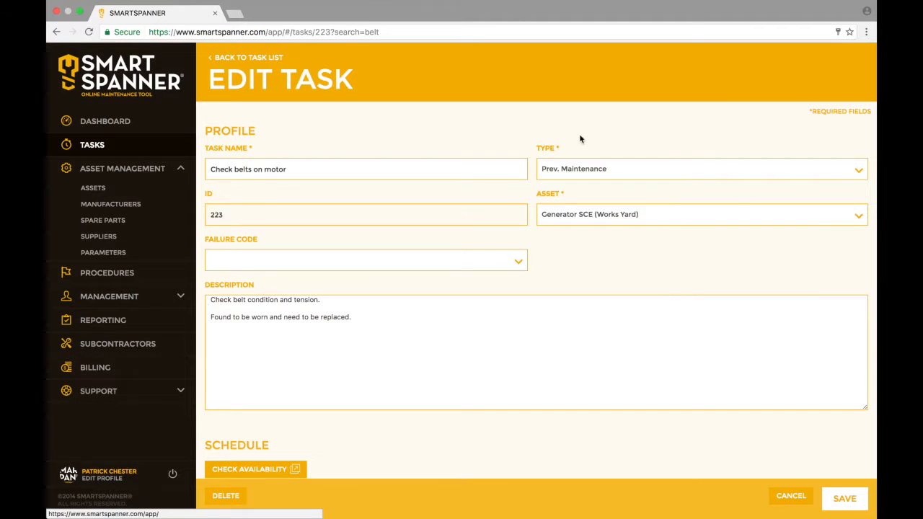
scroll(383, 191, down, 15)
scroll(383, 192, down, 8)
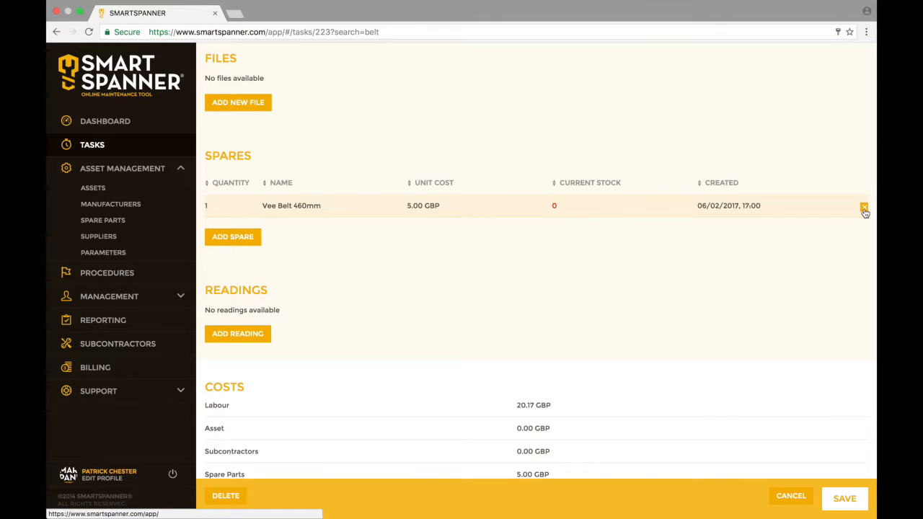
scroll(555, 265, down, 3)
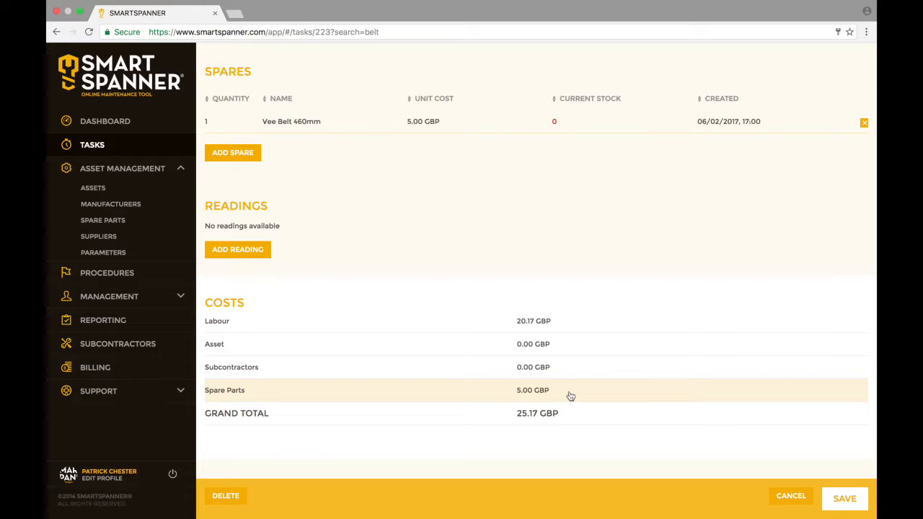
click(844, 500)
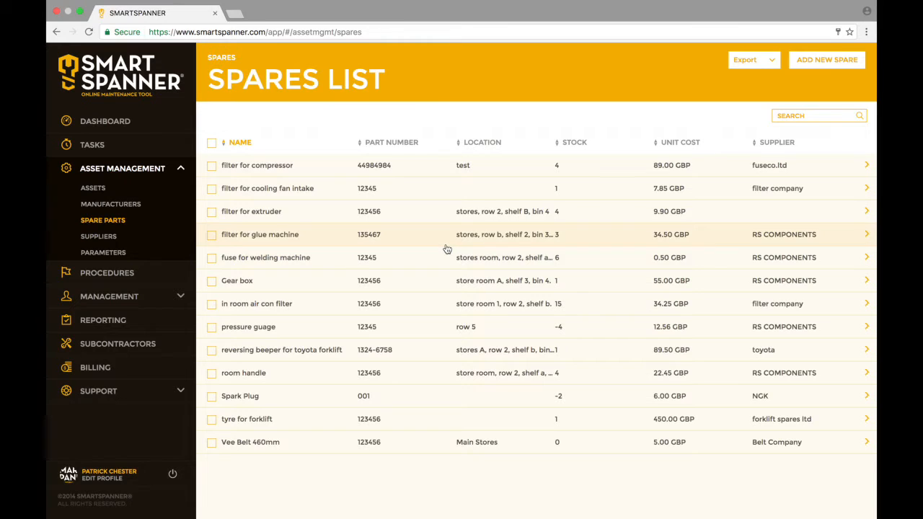
- Check the export formats for the spares list and view the Belt Company supplier record, returning to the spare parts list without changes
click(763, 64)
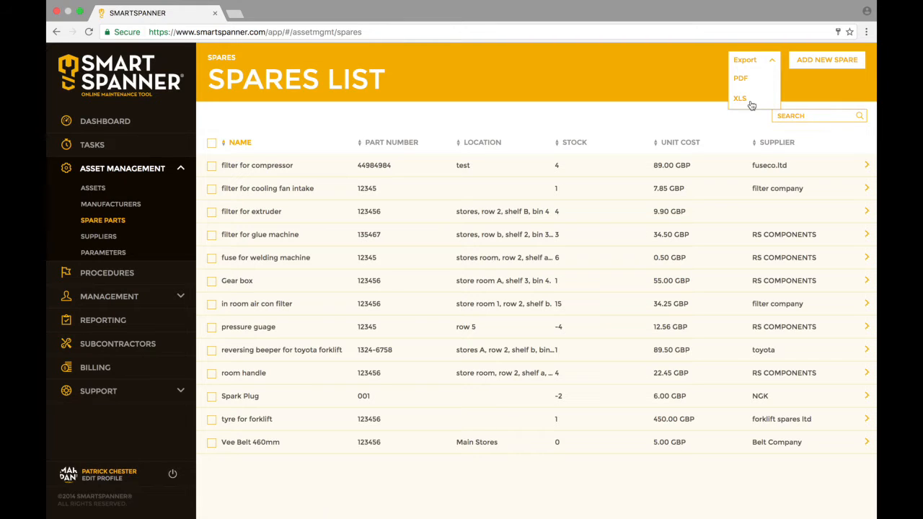
click(102, 240)
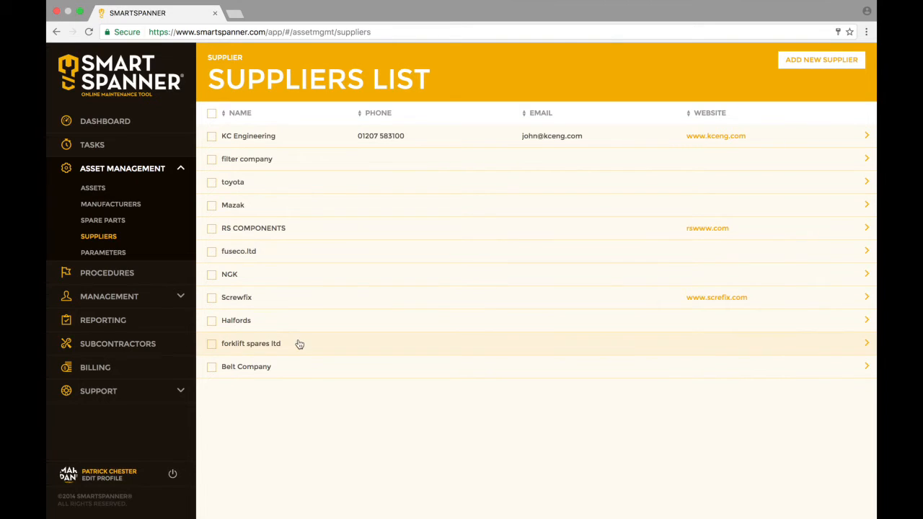
click(257, 366)
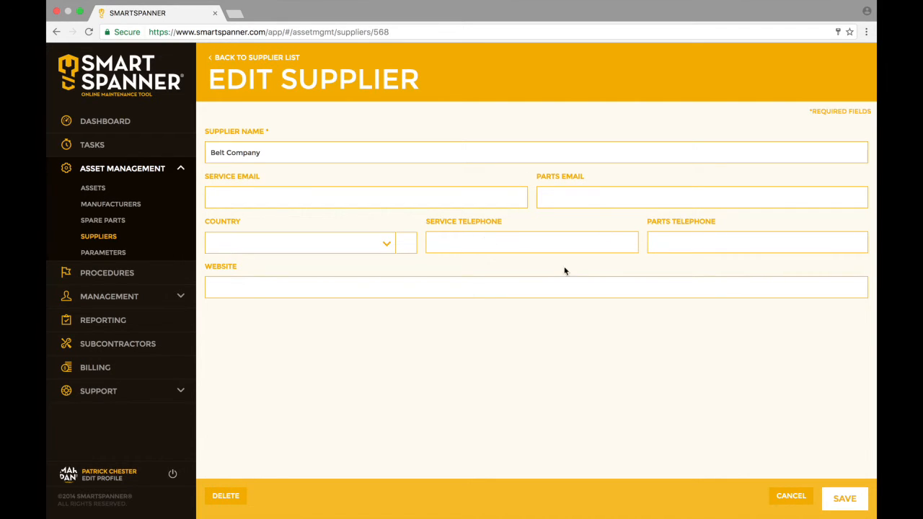
click(790, 496)
click(103, 220)
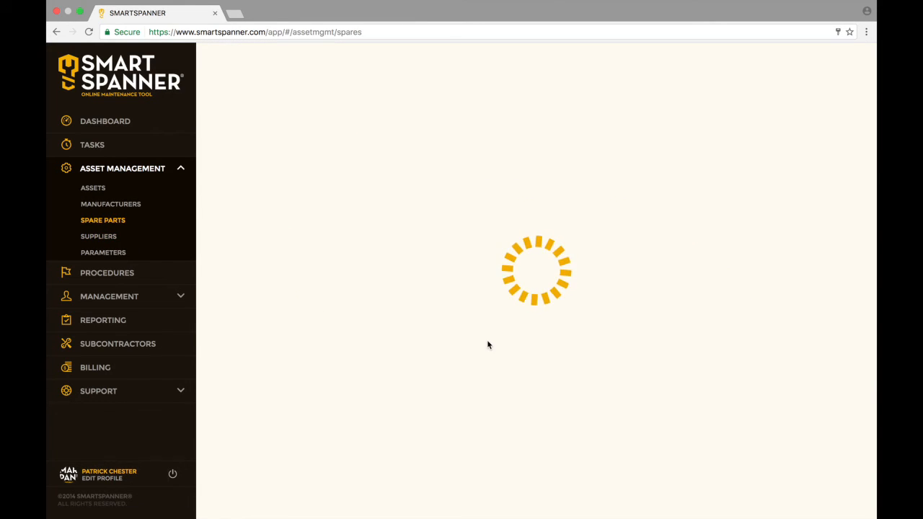